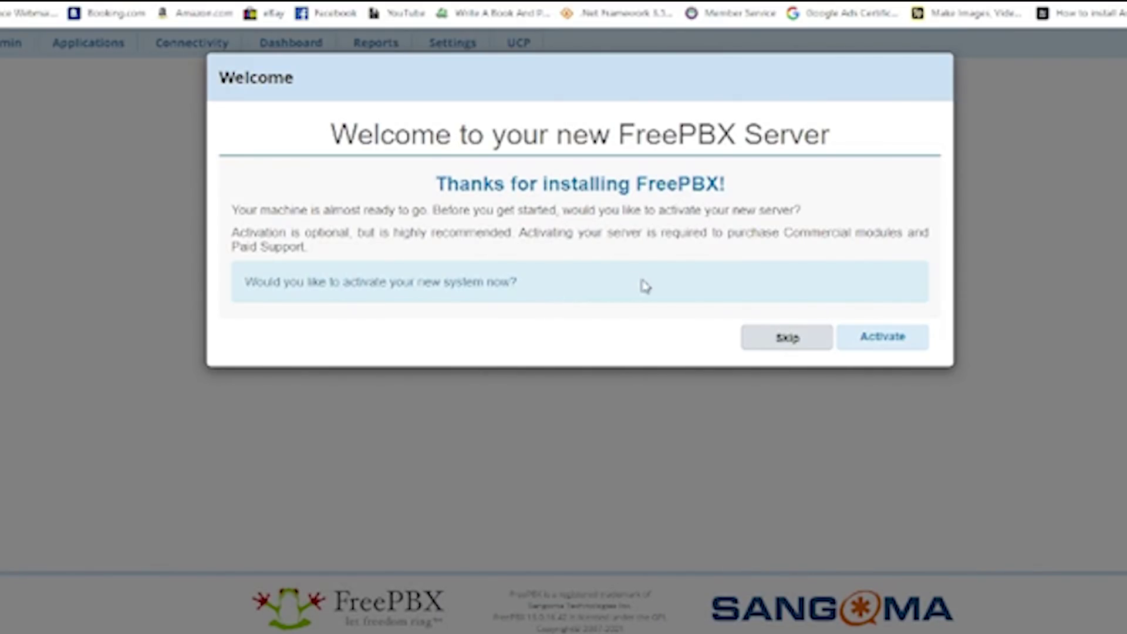
# Step: Skip the server activation and dismiss the PBXact Cloud and Sangoma IP phone offers
pyautogui.click(757, 339)
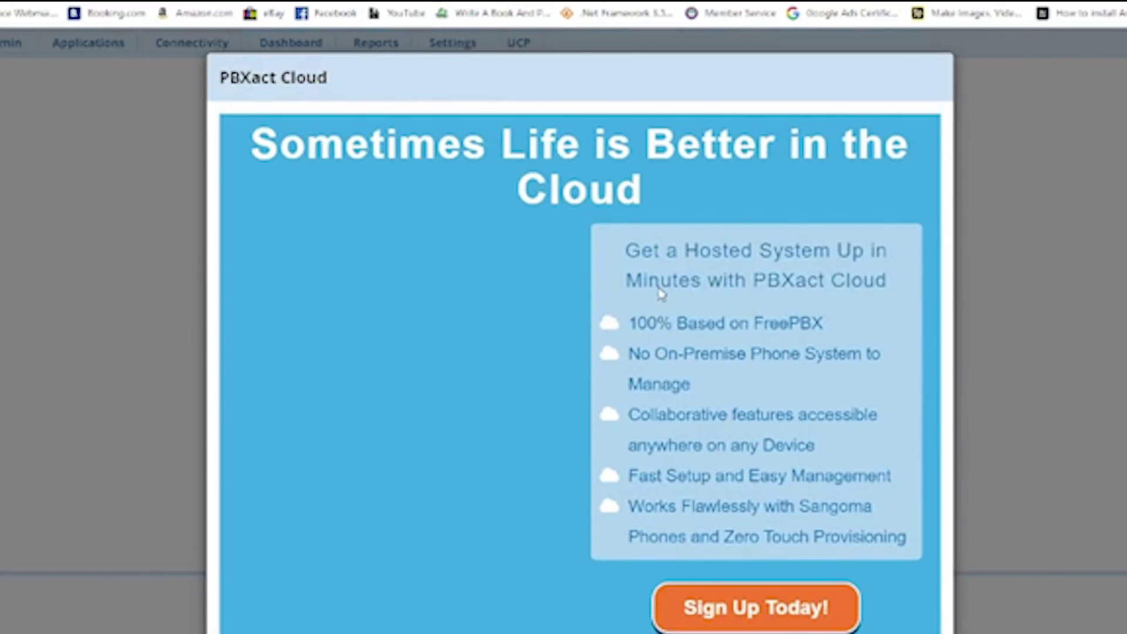
pyautogui.scroll(-1, 667, 284)
pyautogui.scroll(-1, 666, 284)
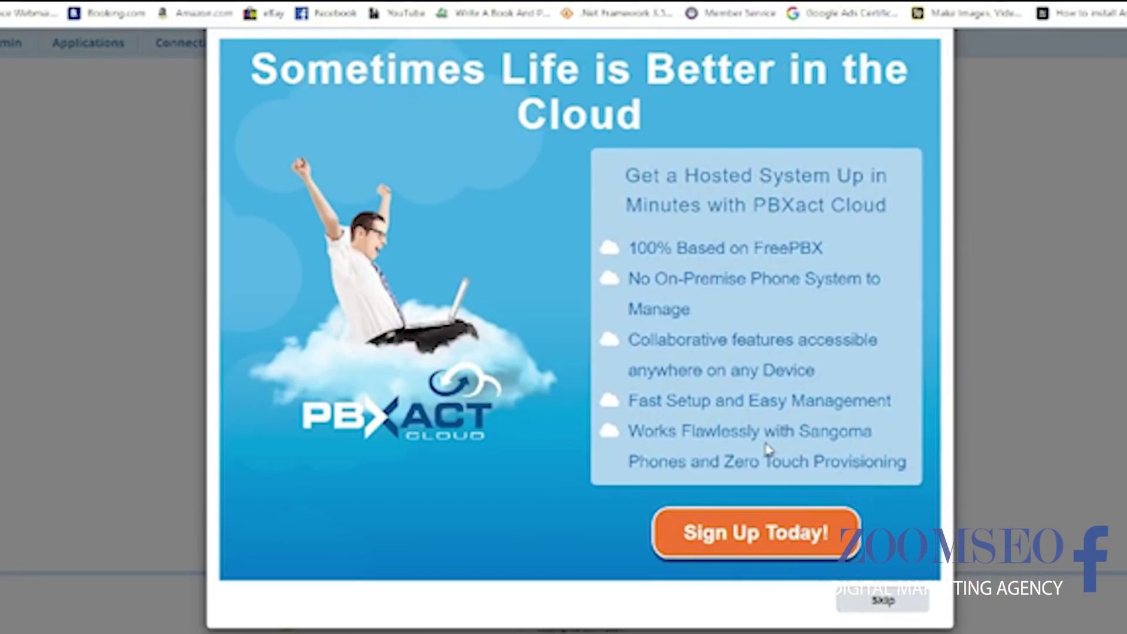
pyautogui.scroll(1, 775, 424)
pyautogui.scroll(1, 775, 424)
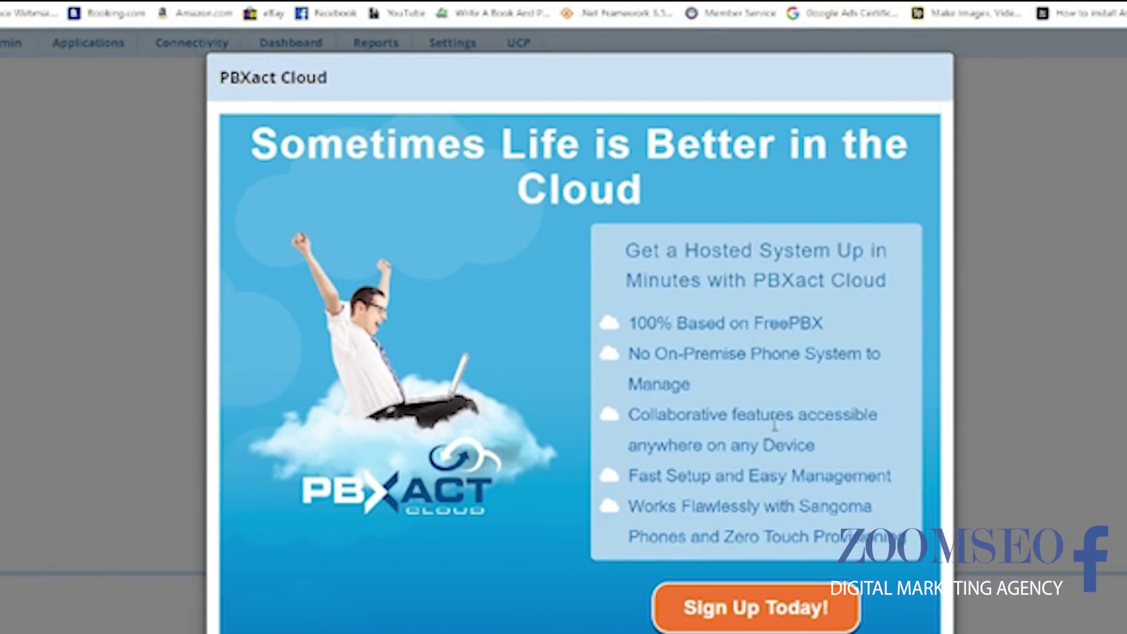
pyautogui.scroll(-1, 779, 428)
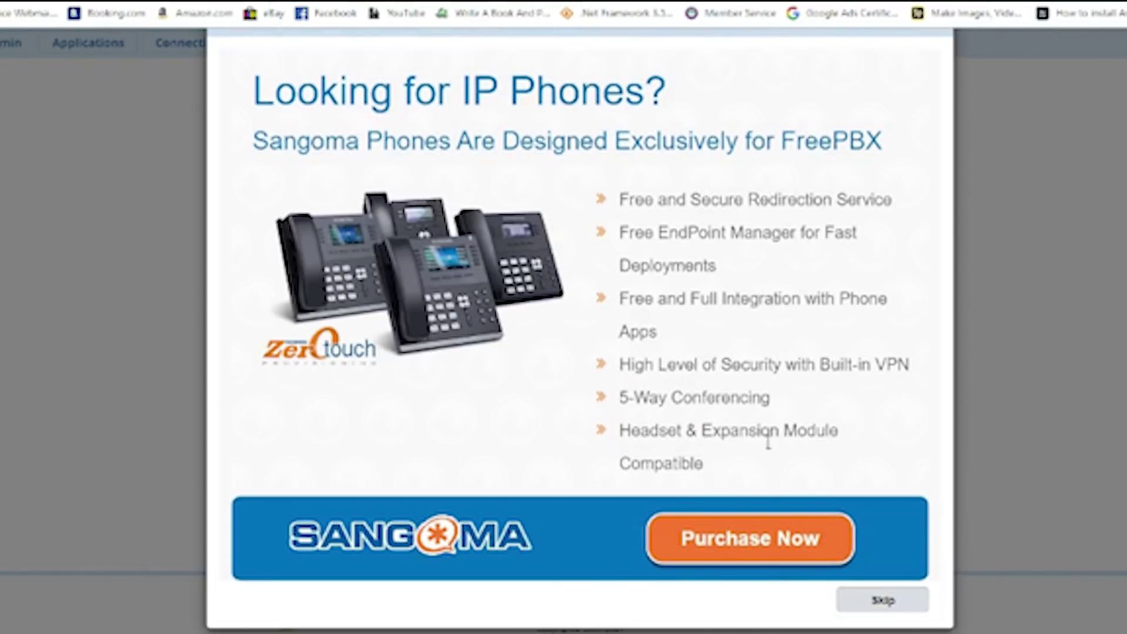
pyautogui.click(844, 536)
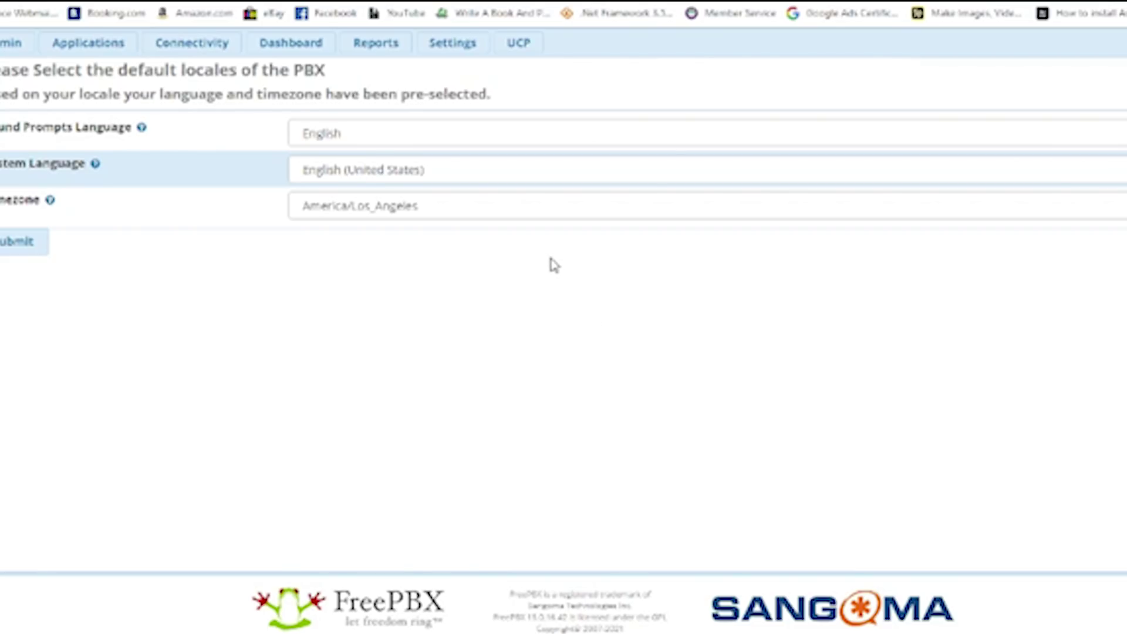
# Step: Submit the default locales with English prompts, English (United States) system language and the America/Los_Angeles timezone
pyautogui.click(508, 215)
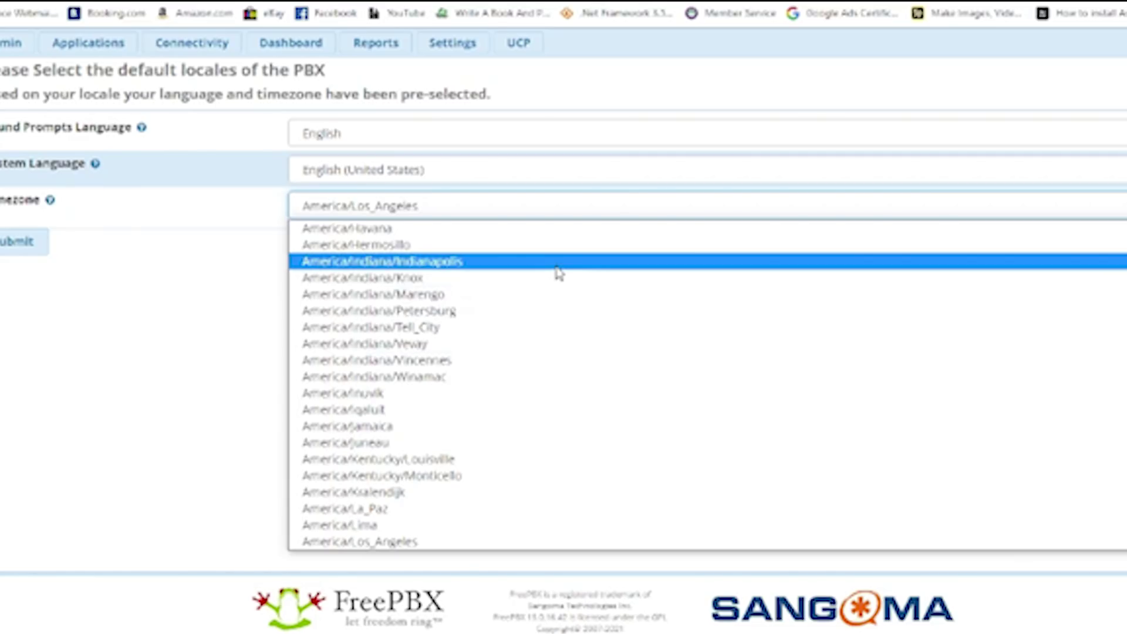
pyautogui.click(536, 462)
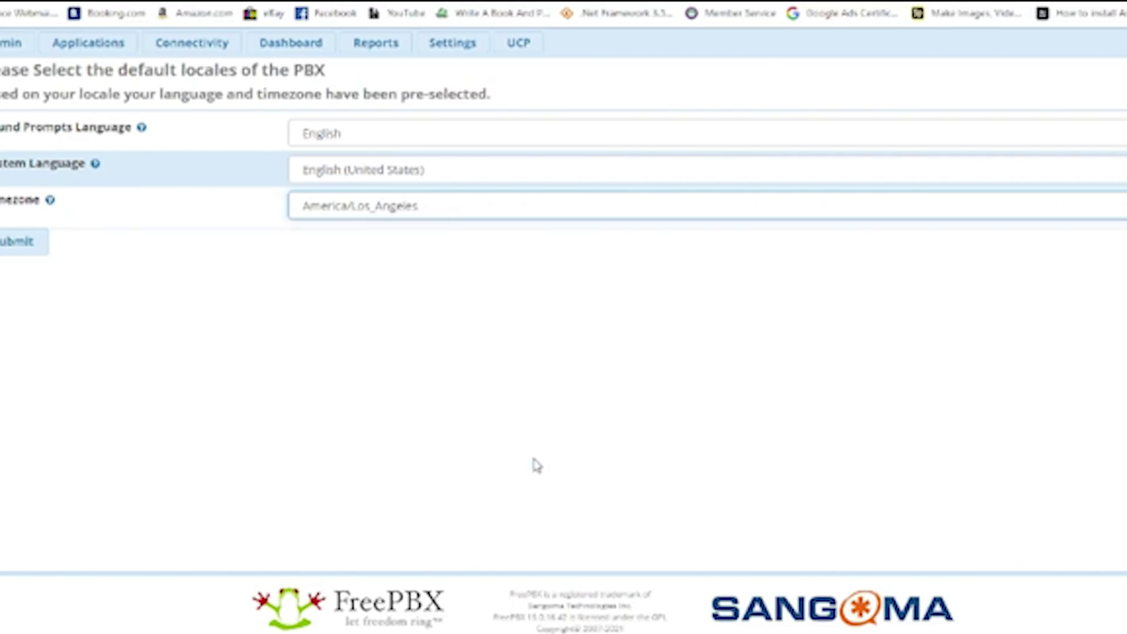
pyautogui.click(42, 243)
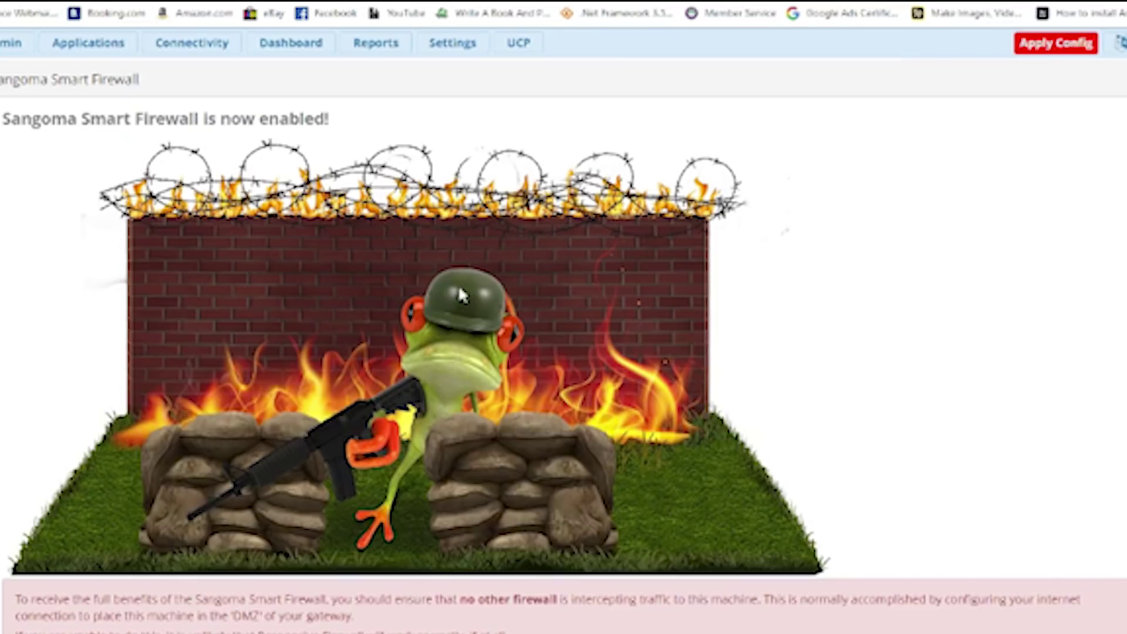
# Step: Read through the Sangoma Smart Firewall notice about other firewalls and continue past it
pyautogui.scroll(-2, 460, 294)
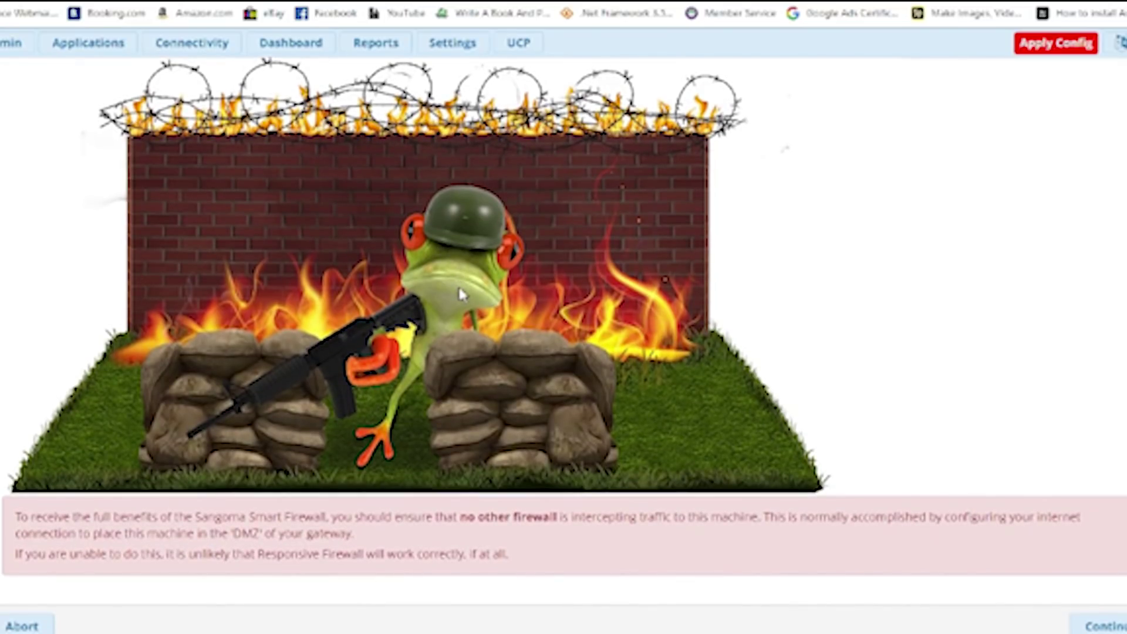
pyautogui.scroll(2, 460, 294)
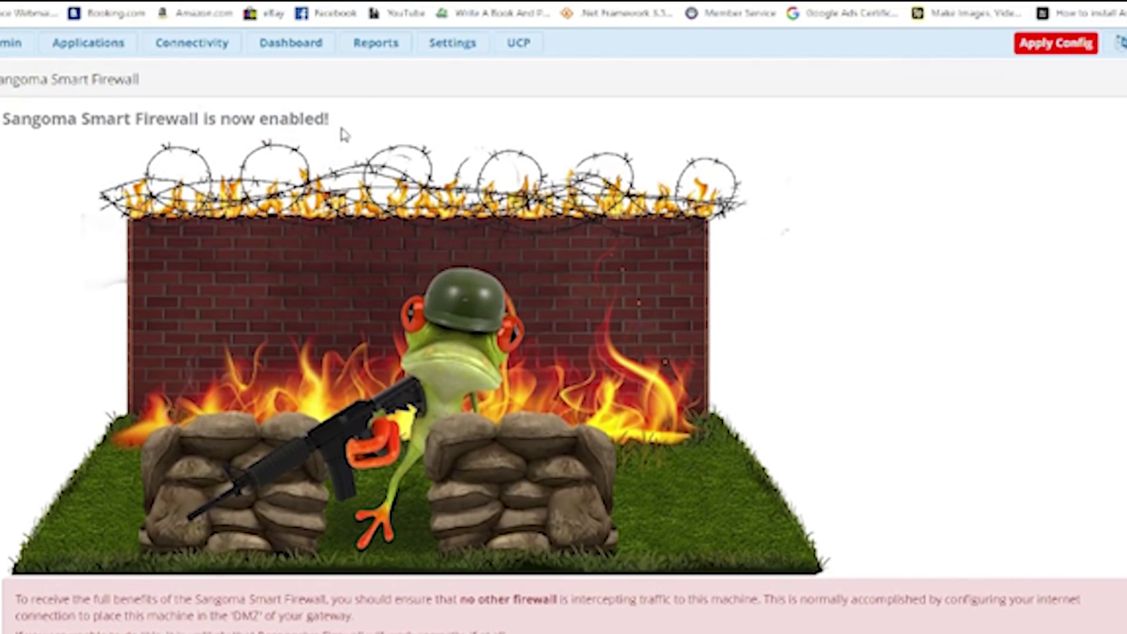
pyautogui.moveTo(329, 121); pyautogui.dragTo(88, 124)
pyautogui.click(363, 123)
pyautogui.scroll(-3, 634, 270)
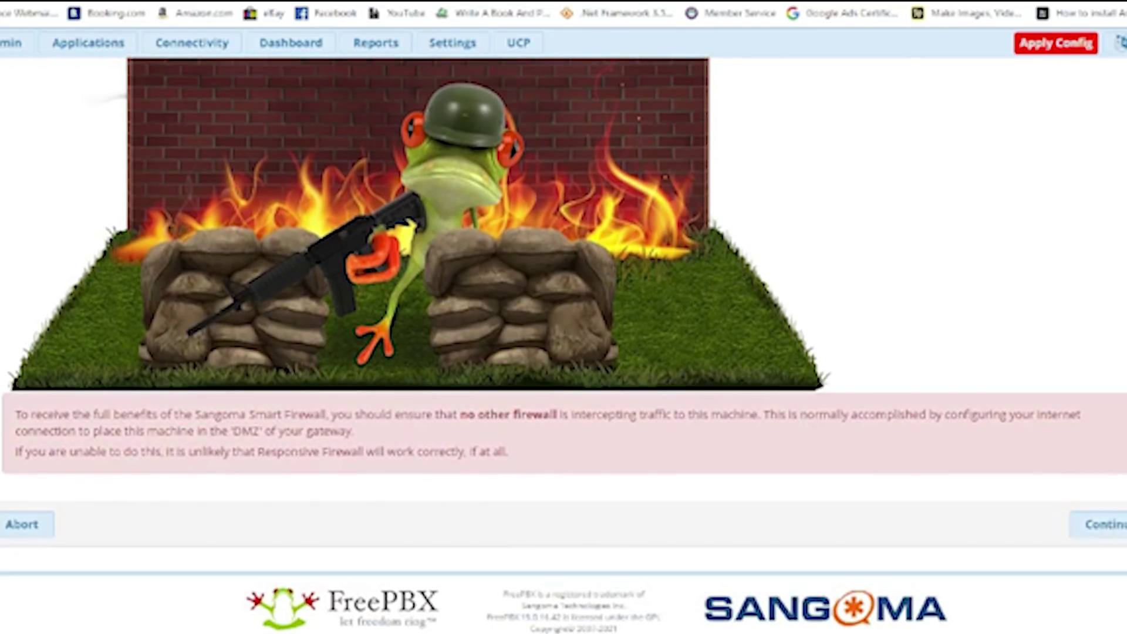
pyautogui.click(1097, 531)
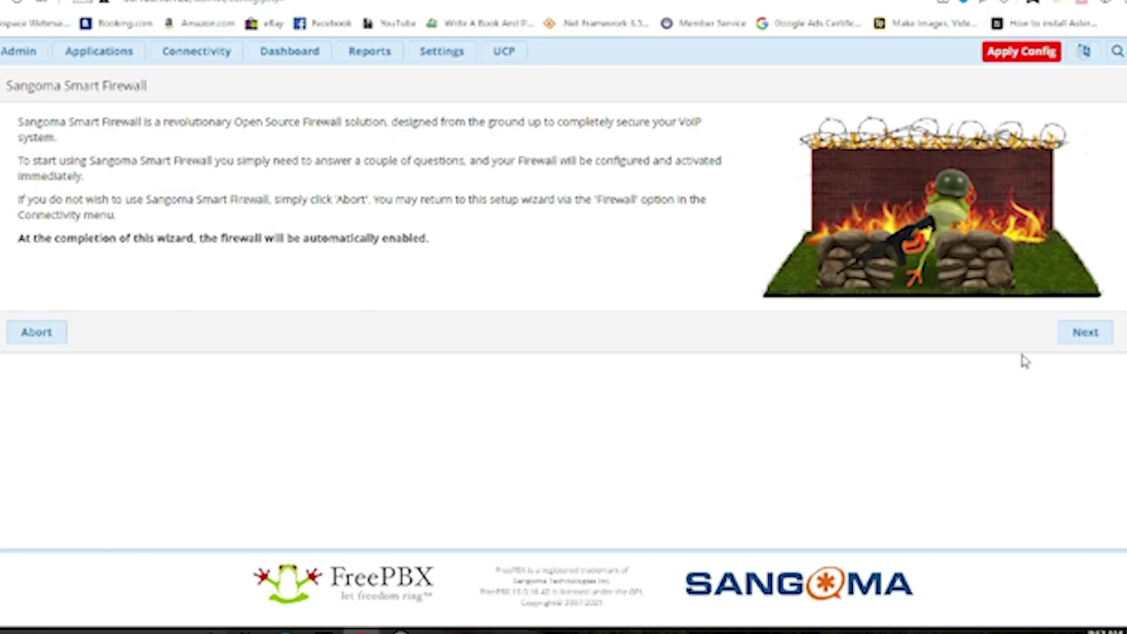
# Step: Proceed with the Smart Firewall wizard and mark both the current client and the current network as trusted
pyautogui.click(1077, 344)
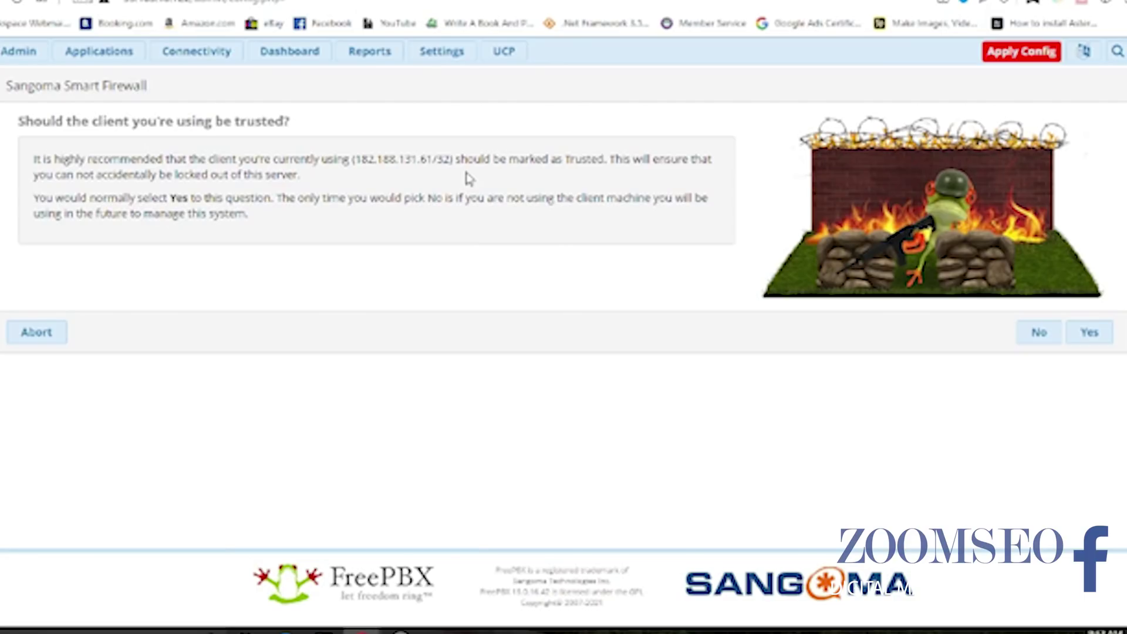
pyautogui.click(1082, 339)
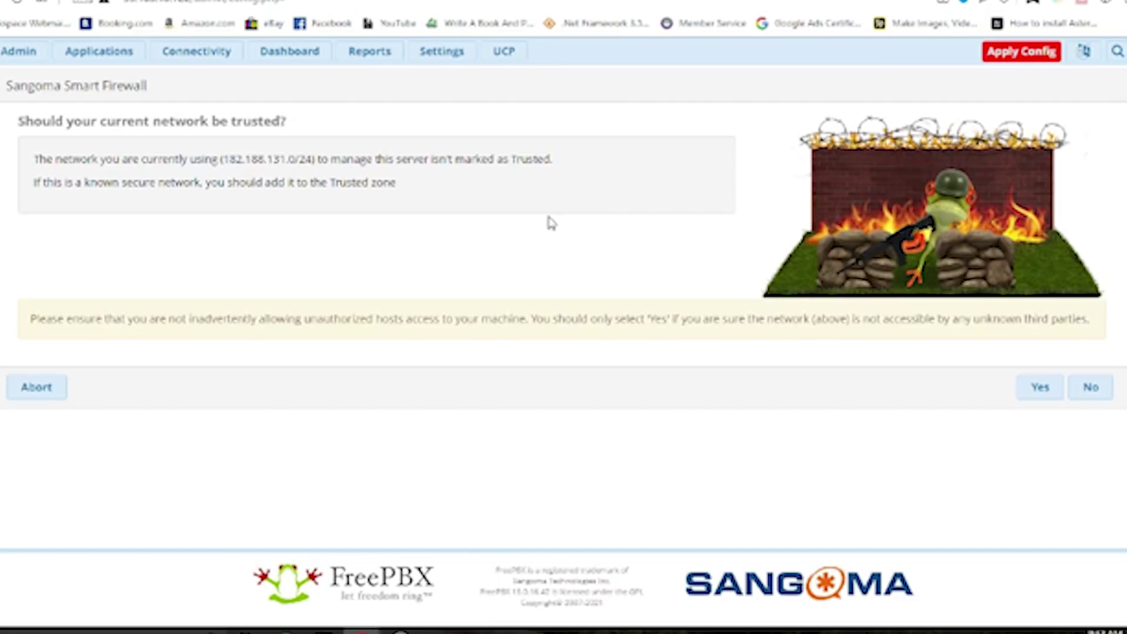
pyautogui.click(1024, 391)
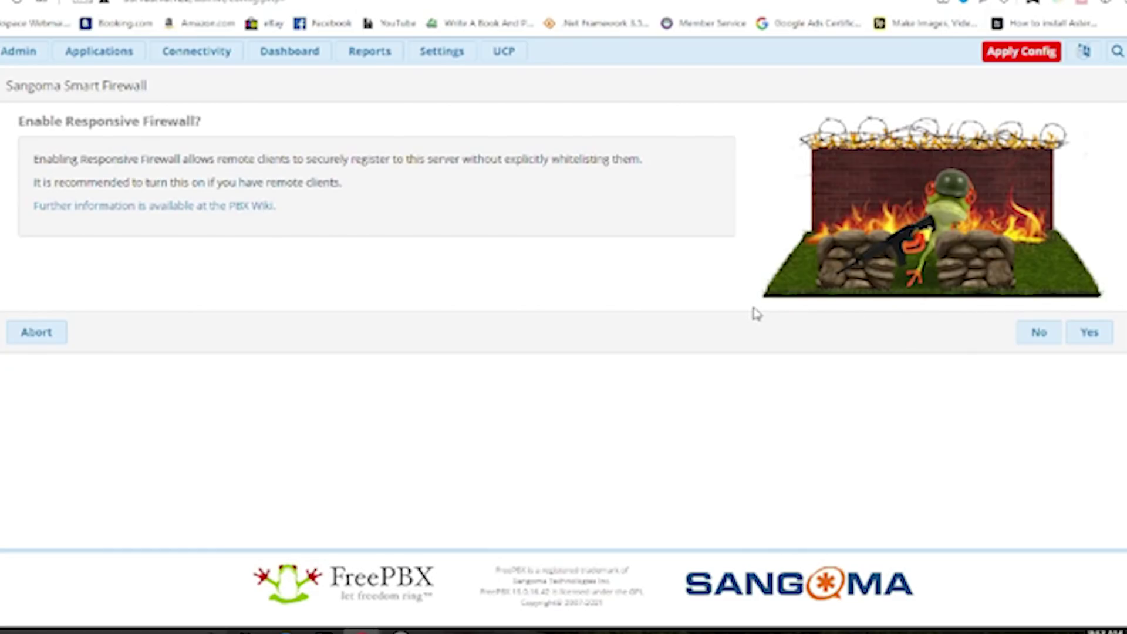
# Step: Enable Responsive Firewall and accept automatic configuration of the Asterisk IP settings
pyautogui.click(1098, 339)
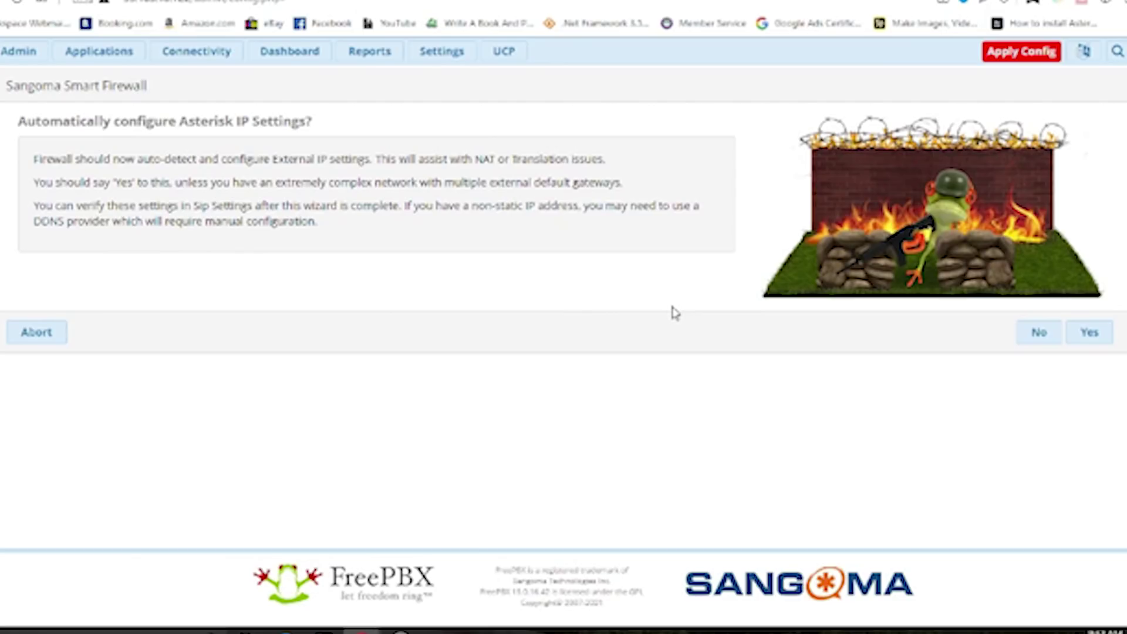
pyautogui.click(1094, 341)
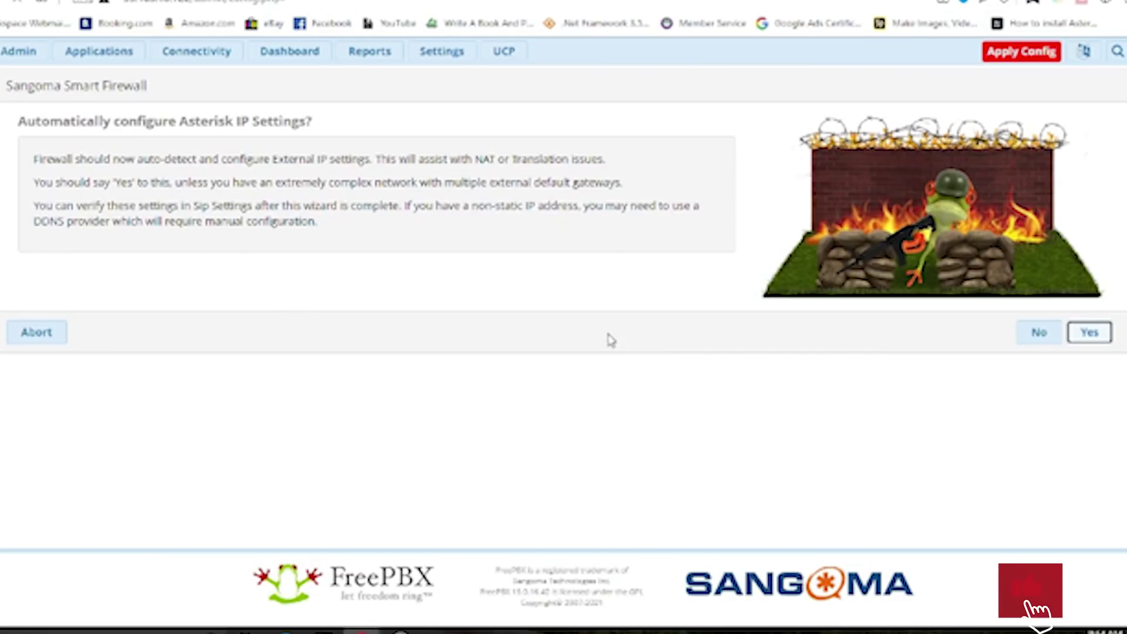
pyautogui.press('Return')
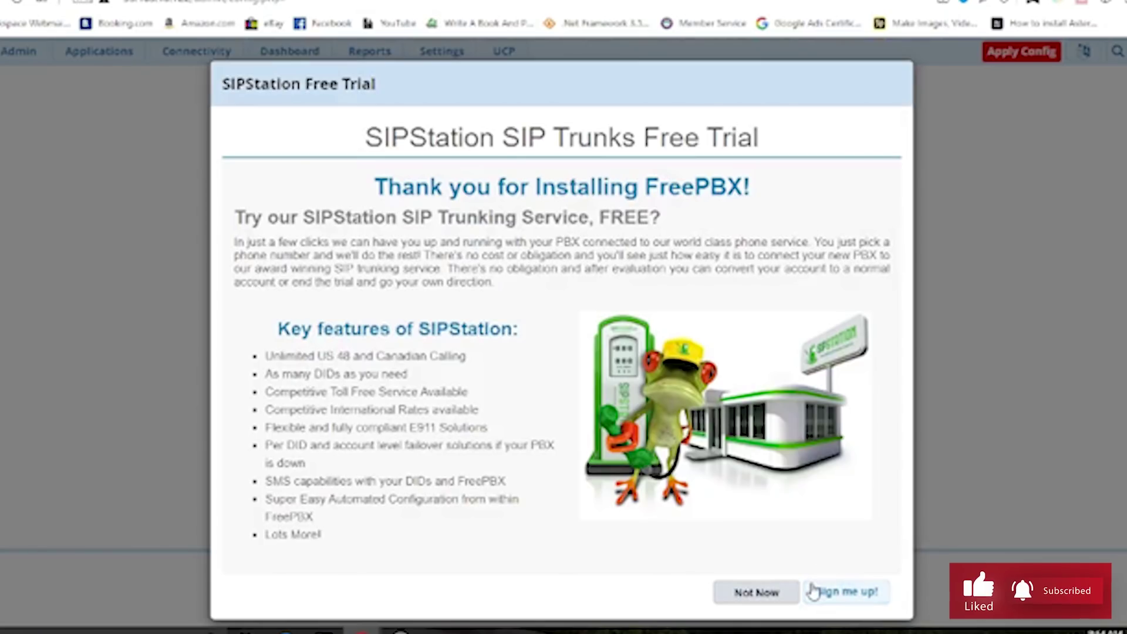
# Step: Decline the SIPStation free trial and apply the pending configuration
pyautogui.click(775, 594)
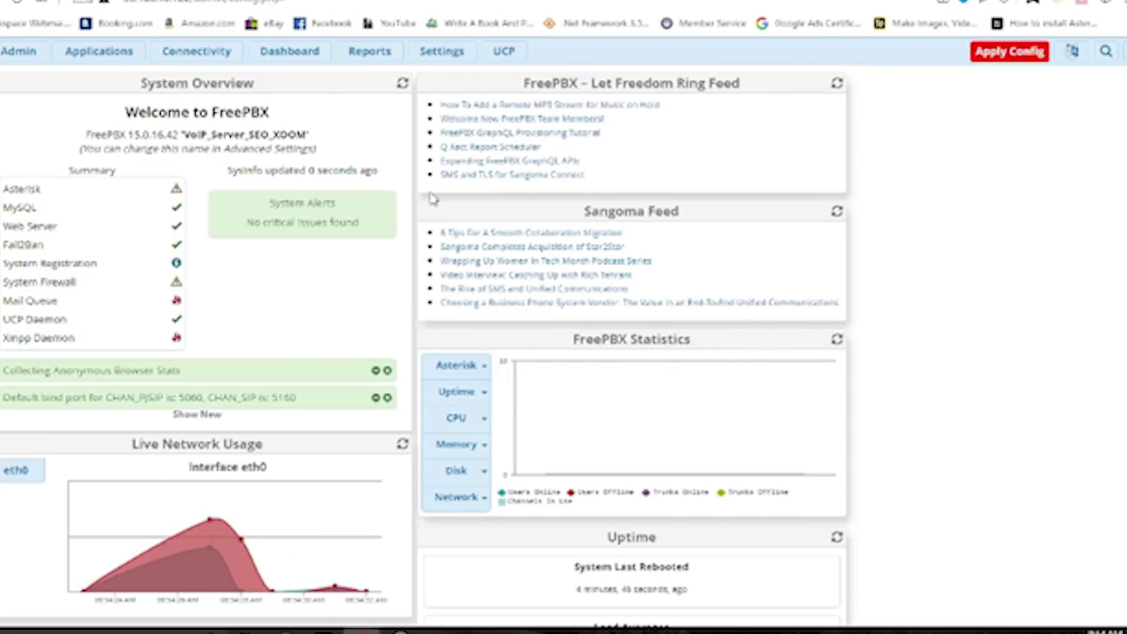
pyautogui.click(994, 61)
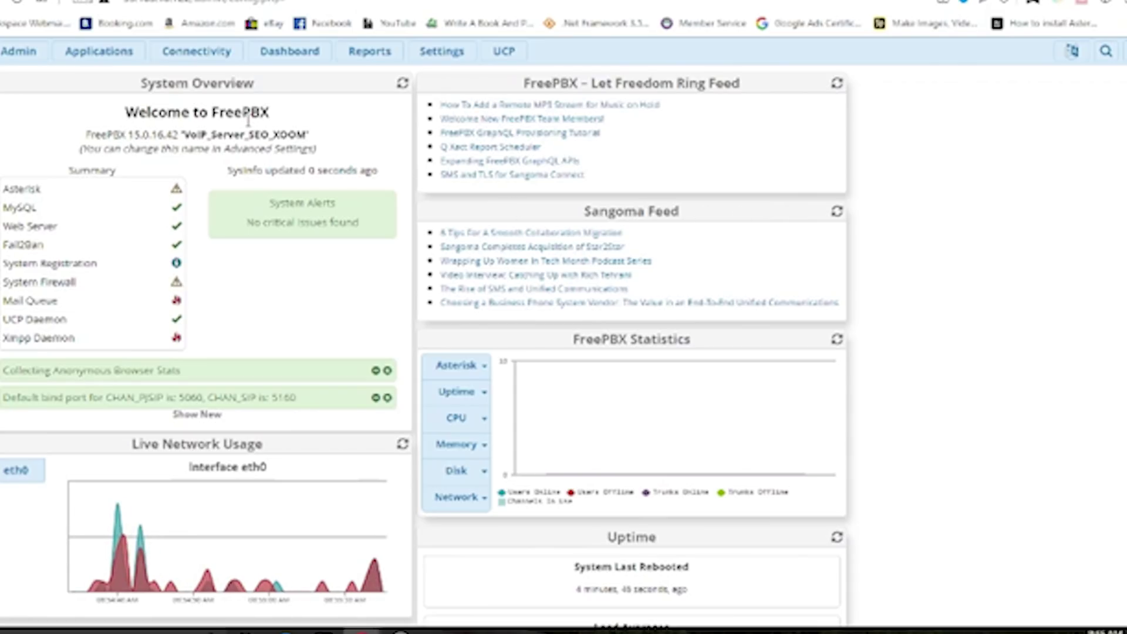
# Step: Look at the system firewall settings page and check the Firewall Configuration status on the dashboard
pyautogui.click(220, 58)
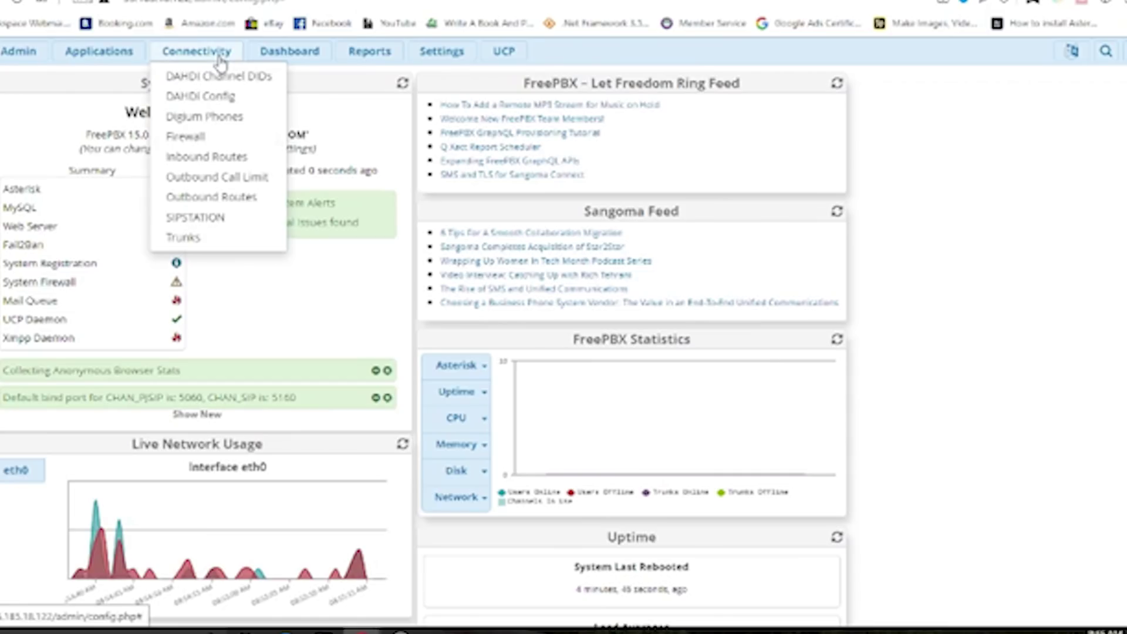
pyautogui.click(205, 139)
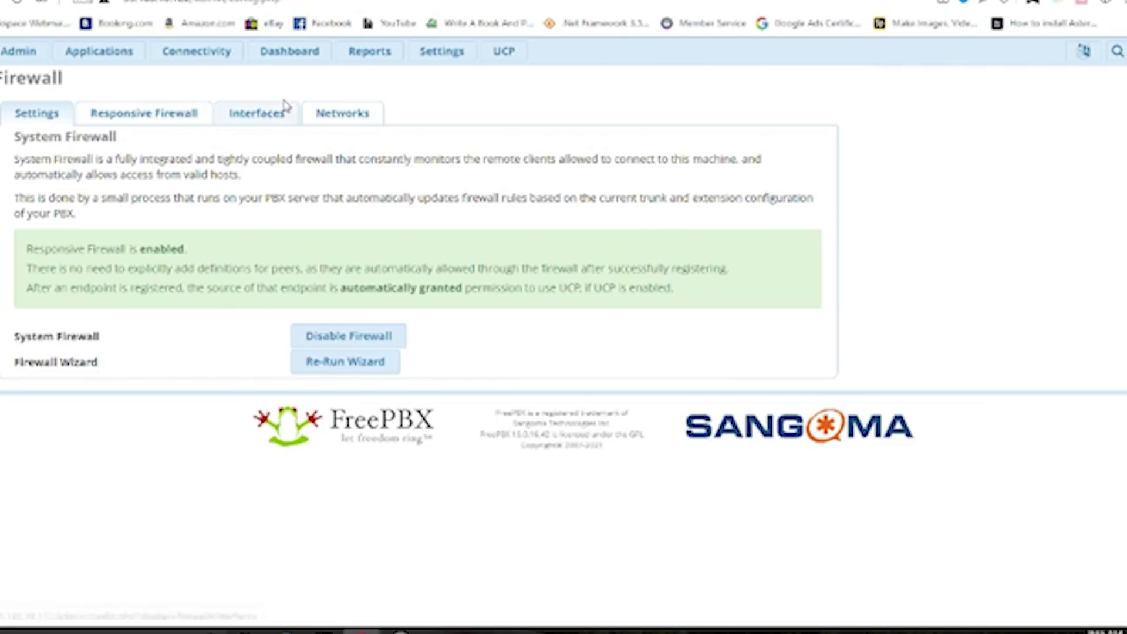
pyautogui.click(295, 57)
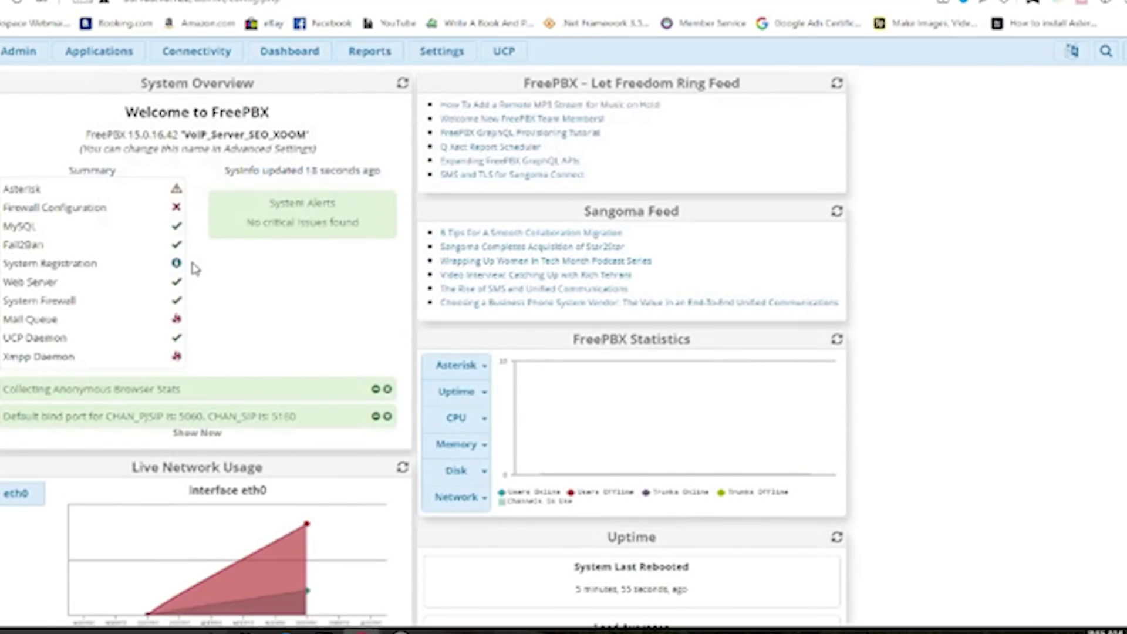
pyautogui.moveTo(81, 257)
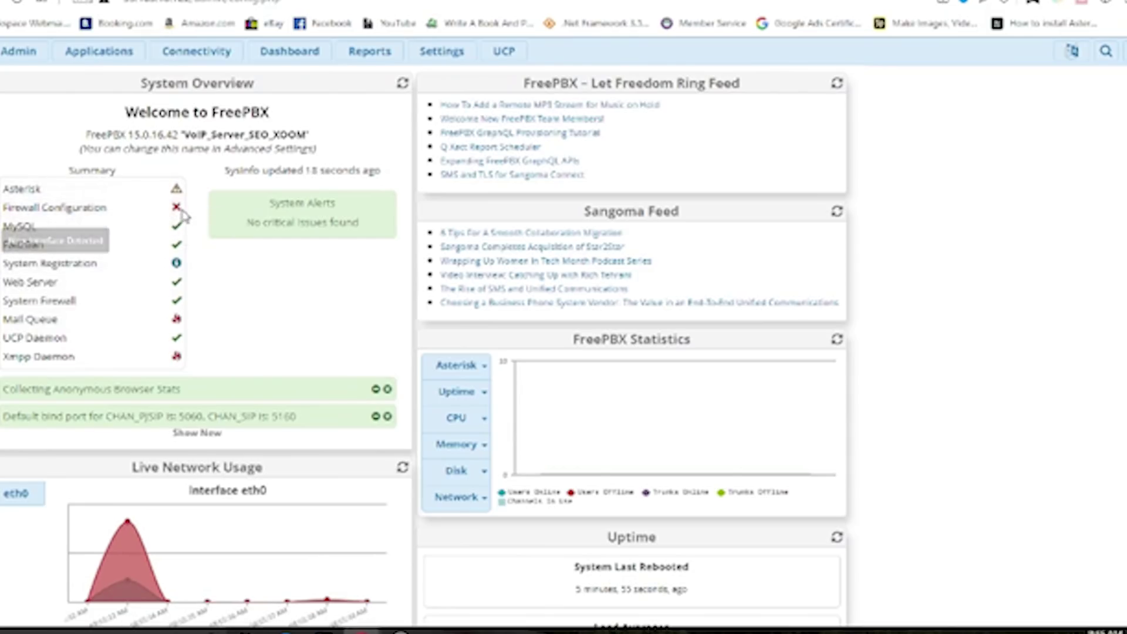
# Step: Open the firewall module and view its Responsive Firewall protocol settings
pyautogui.click(197, 52)
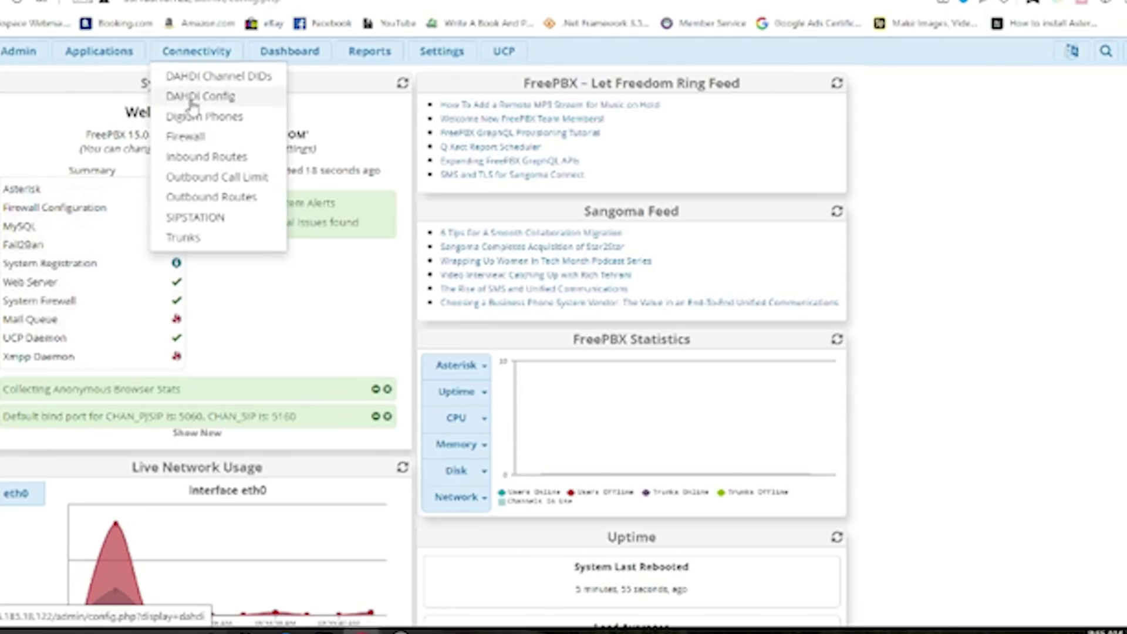
pyautogui.click(187, 137)
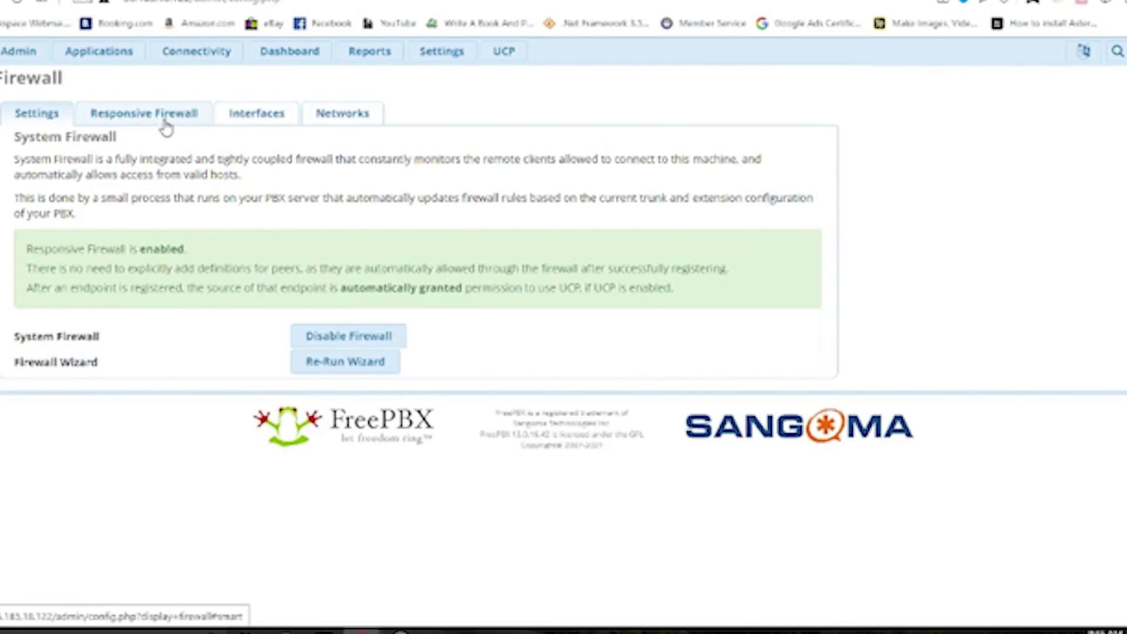
pyautogui.click(168, 125)
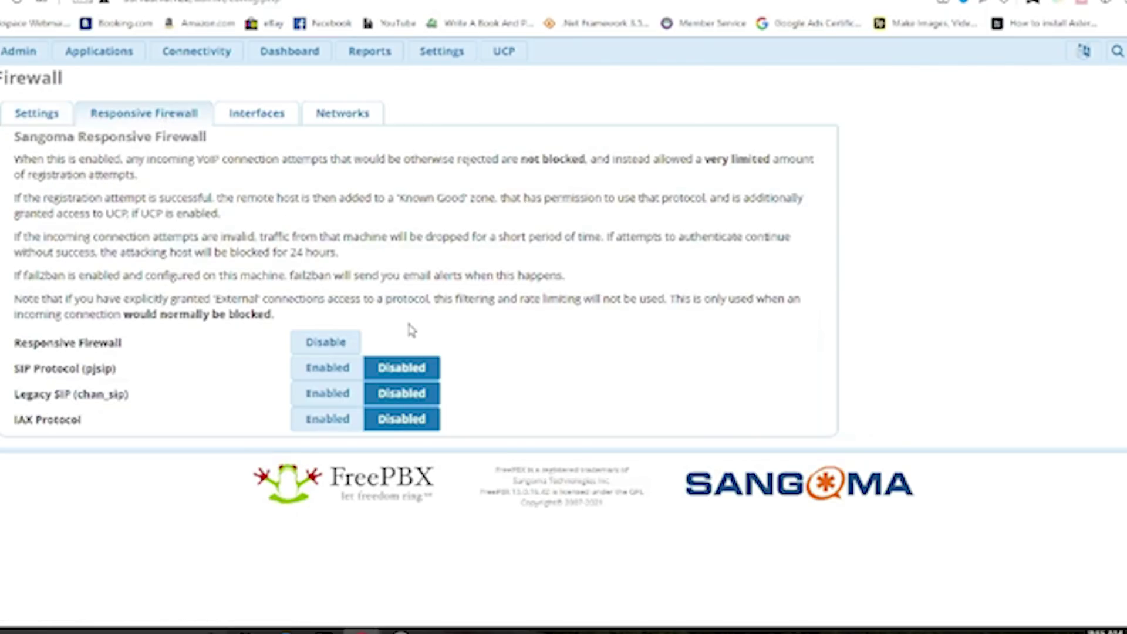
# Step: Set the default zone of the firewall interface eth0 to Internet (Default Firewall)
pyautogui.click(252, 118)
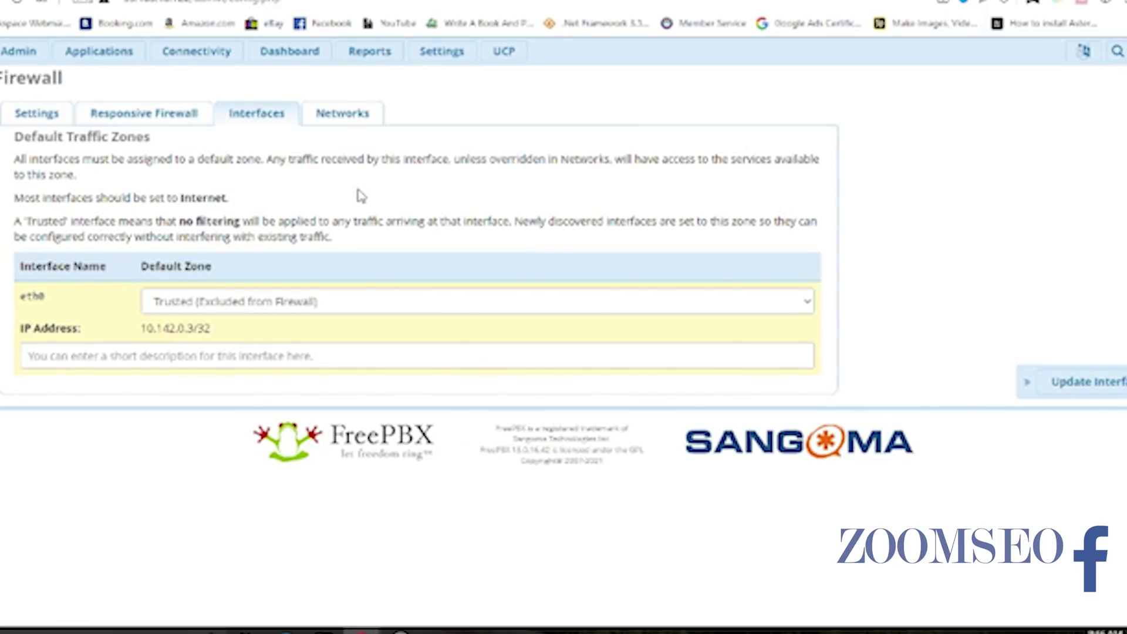
pyautogui.click(410, 311)
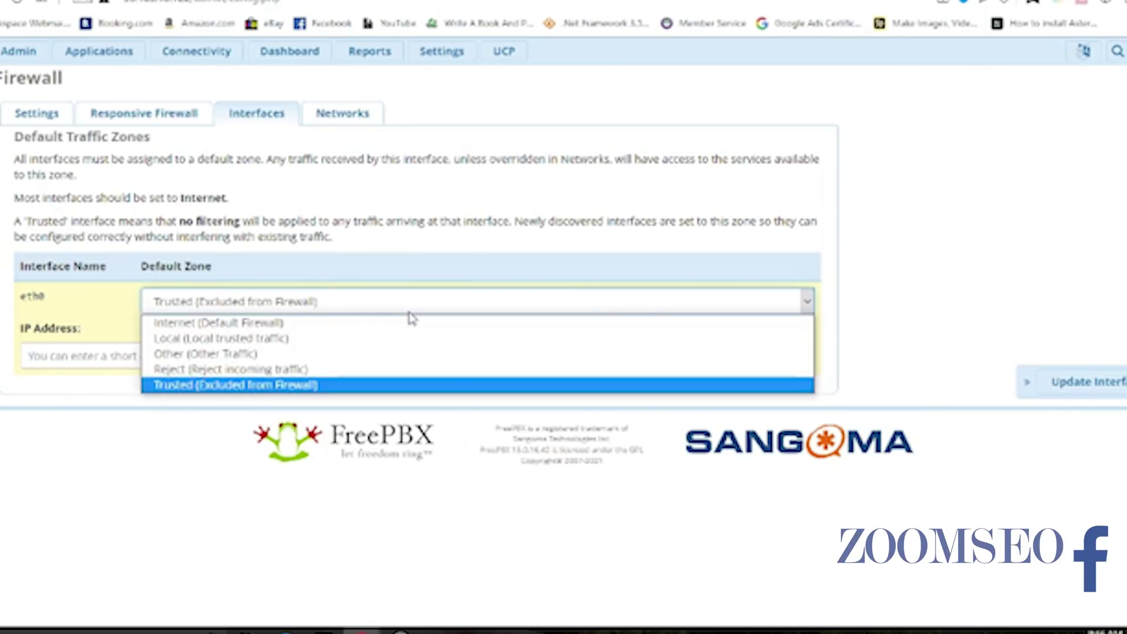
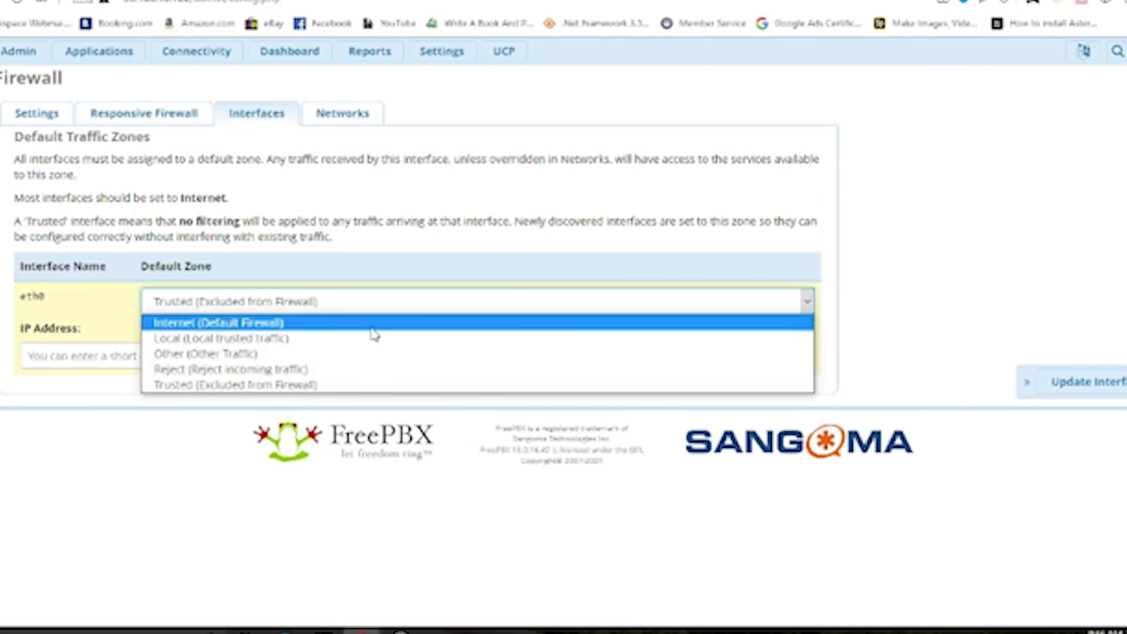
pyautogui.click(374, 324)
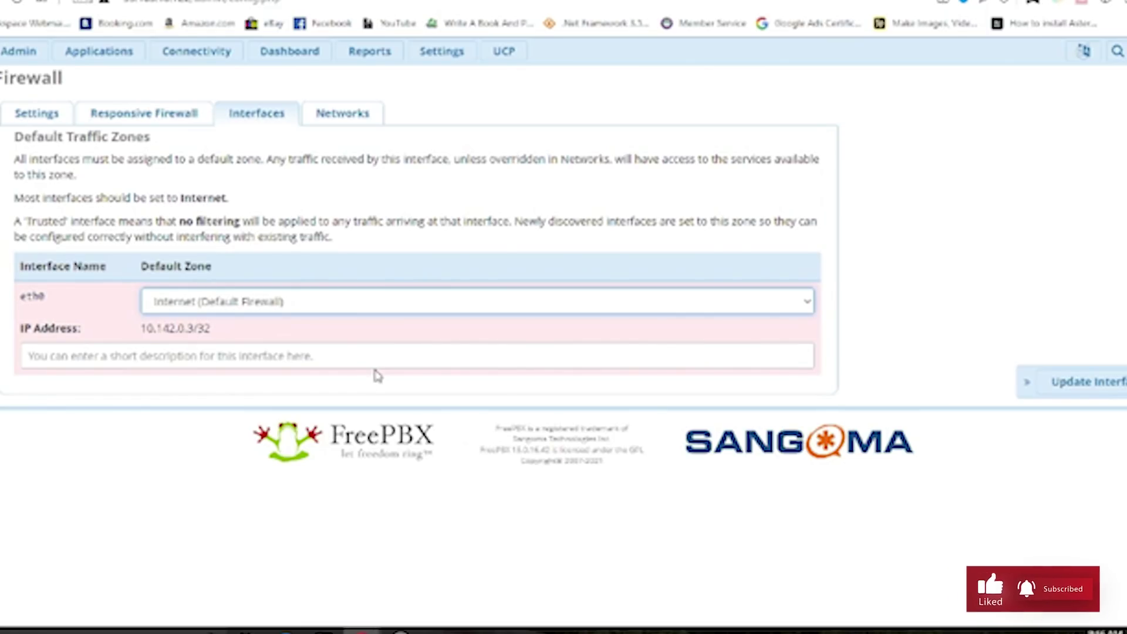
pyautogui.click(379, 312)
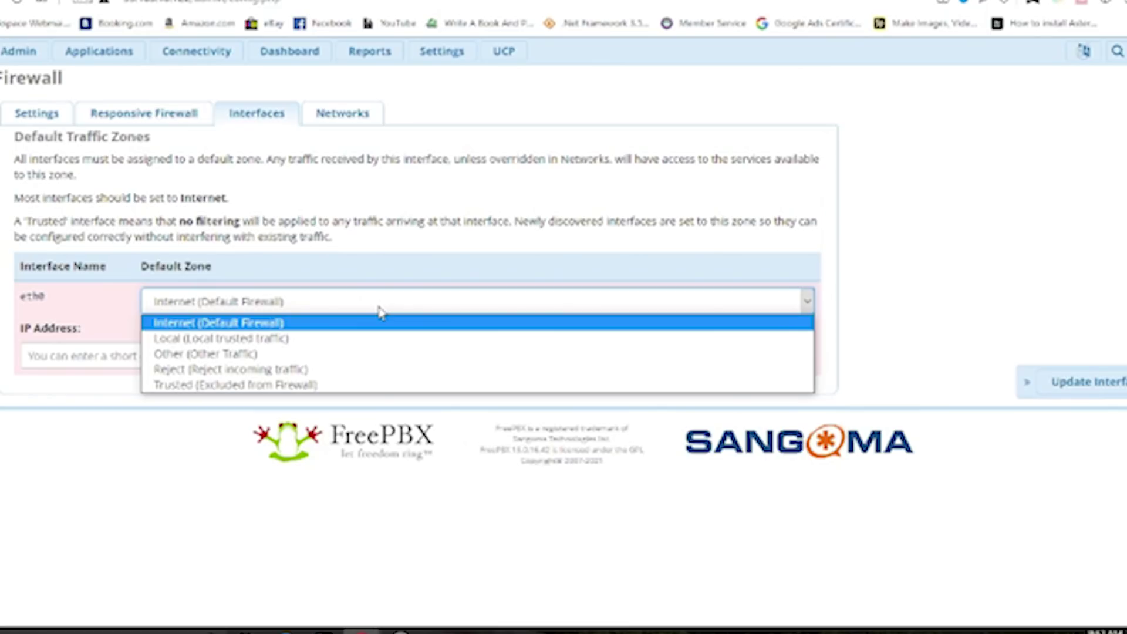
pyautogui.click(345, 124)
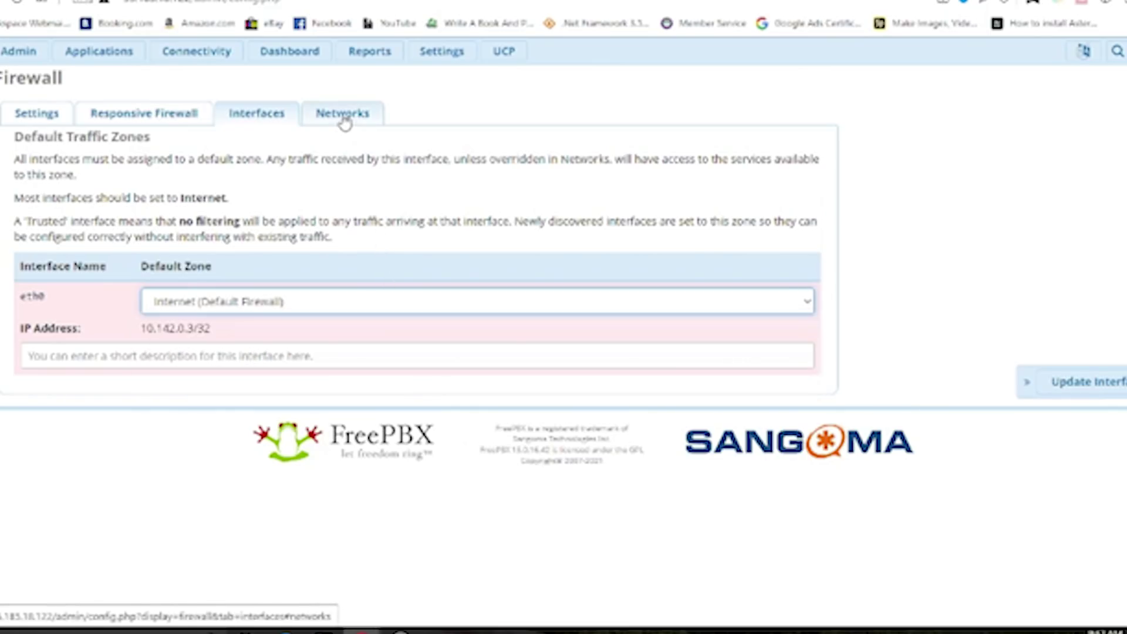
# Step: Examine the firewall's known network definitions and the zones assigned to the listed networks
pyautogui.click(343, 120)
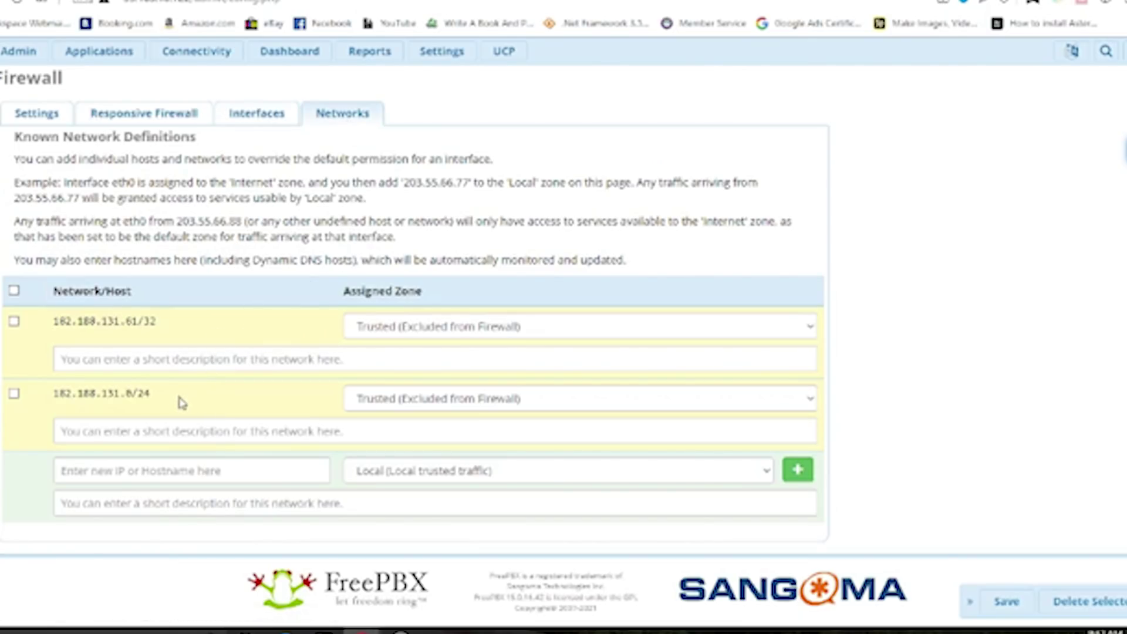
pyautogui.moveTo(177, 402); pyautogui.dragTo(52, 393)
pyautogui.rightClick(53, 394)
pyautogui.moveTo(164, 325); pyautogui.dragTo(52, 337)
pyautogui.click(144, 336)
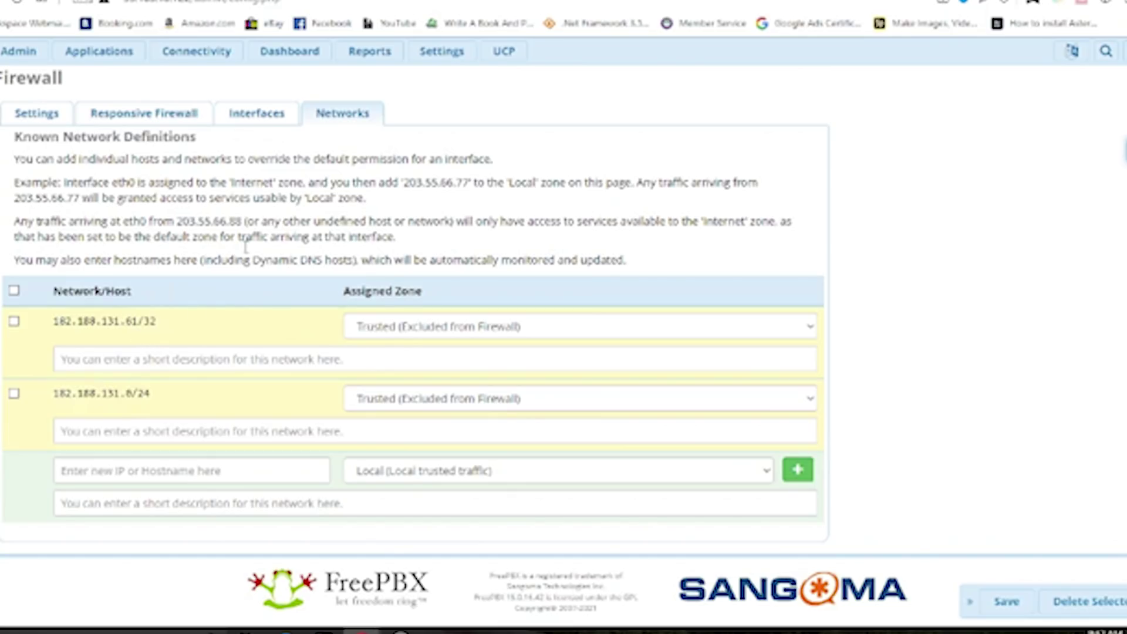
# Step: Review the default zone of the firewall interface eth0 and check the firewall status in the dashboard's System Overview
pyautogui.click(261, 114)
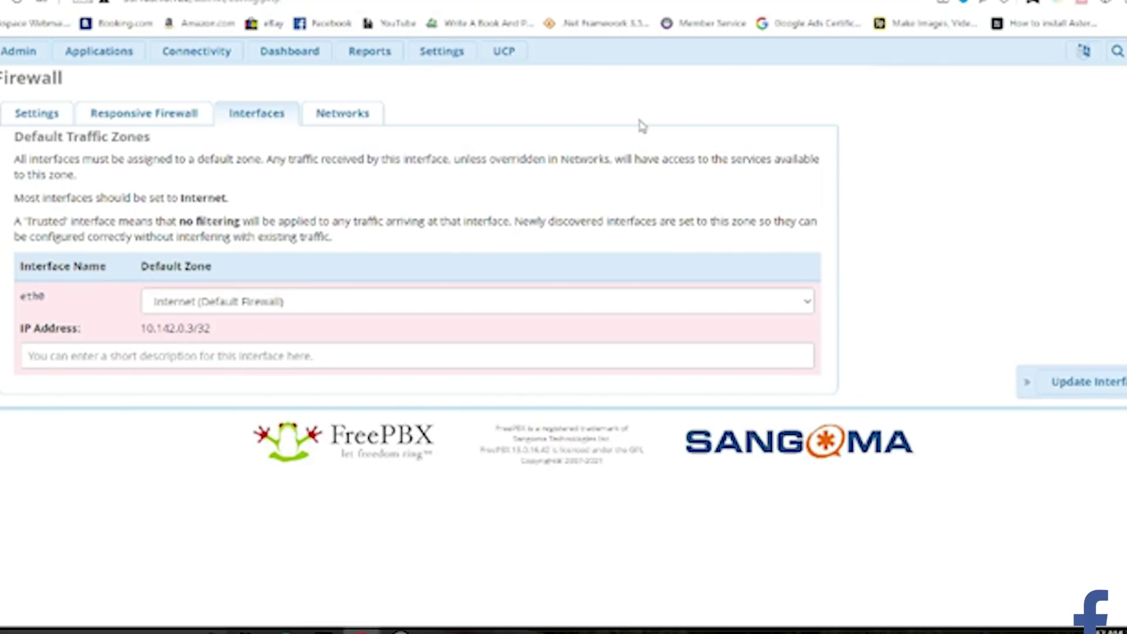
pyautogui.click(265, 59)
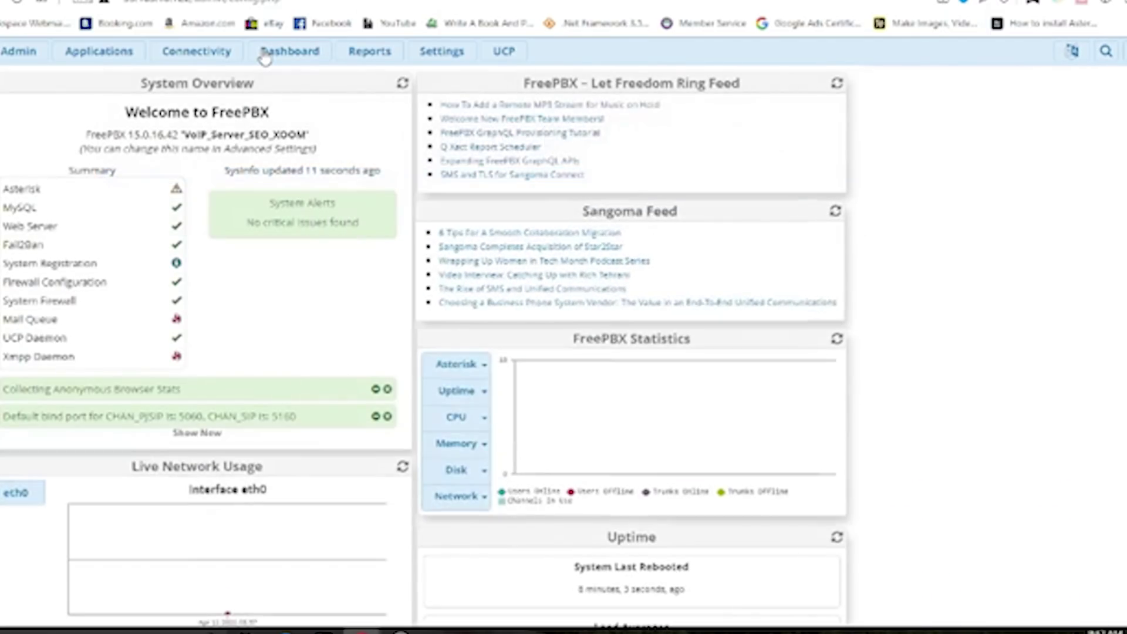
pyautogui.moveTo(176, 283)
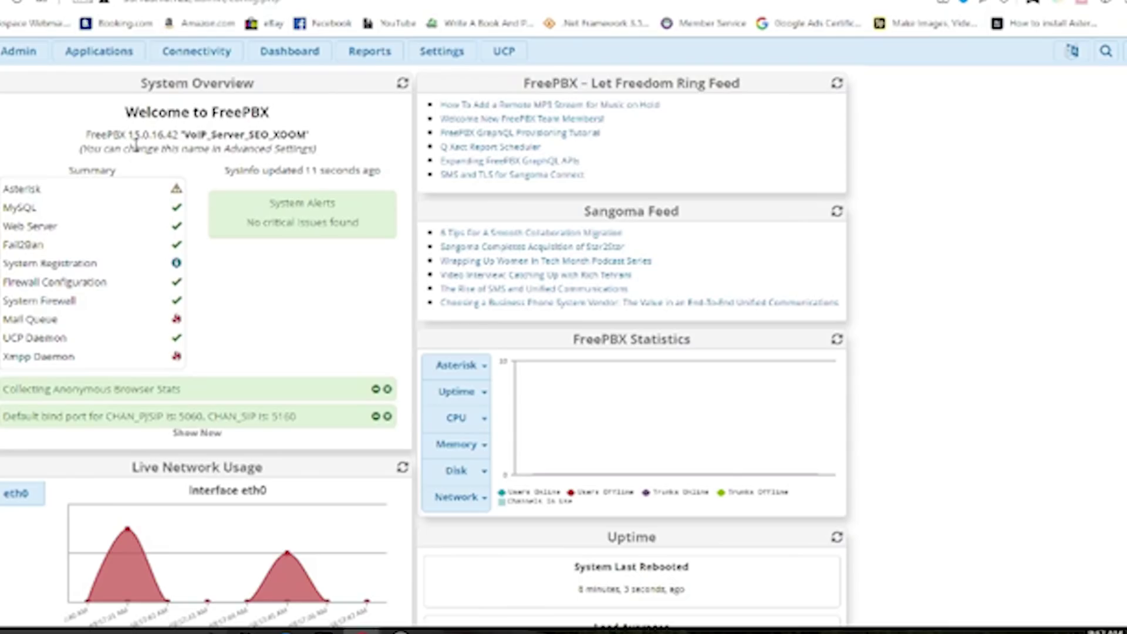
pyautogui.moveTo(206, 56)
pyautogui.click(214, 138)
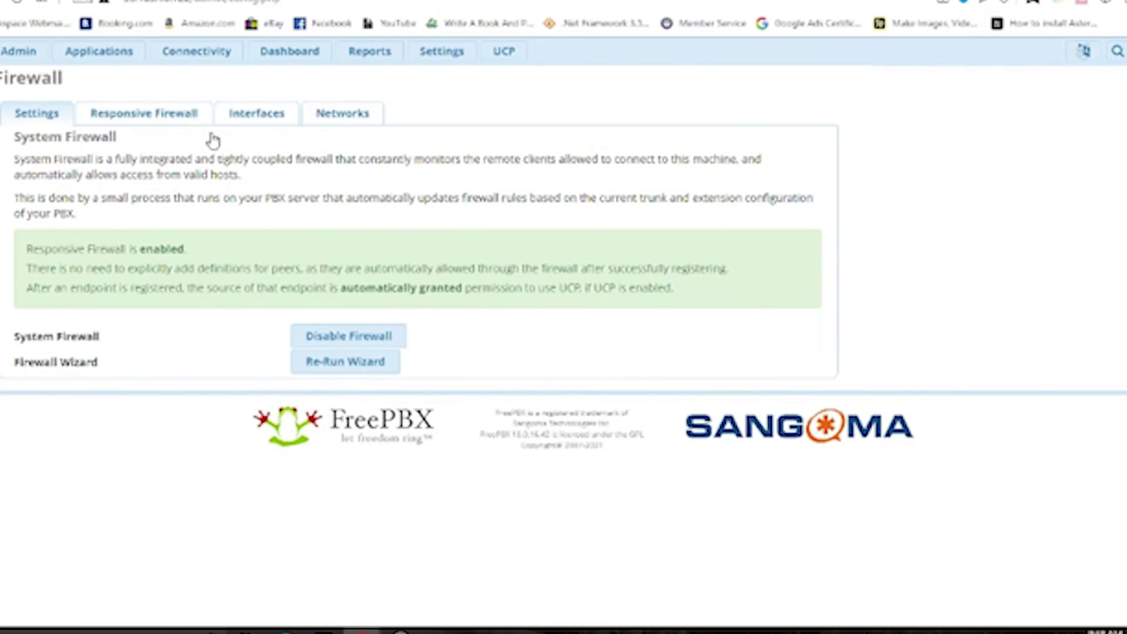
pyautogui.click(332, 117)
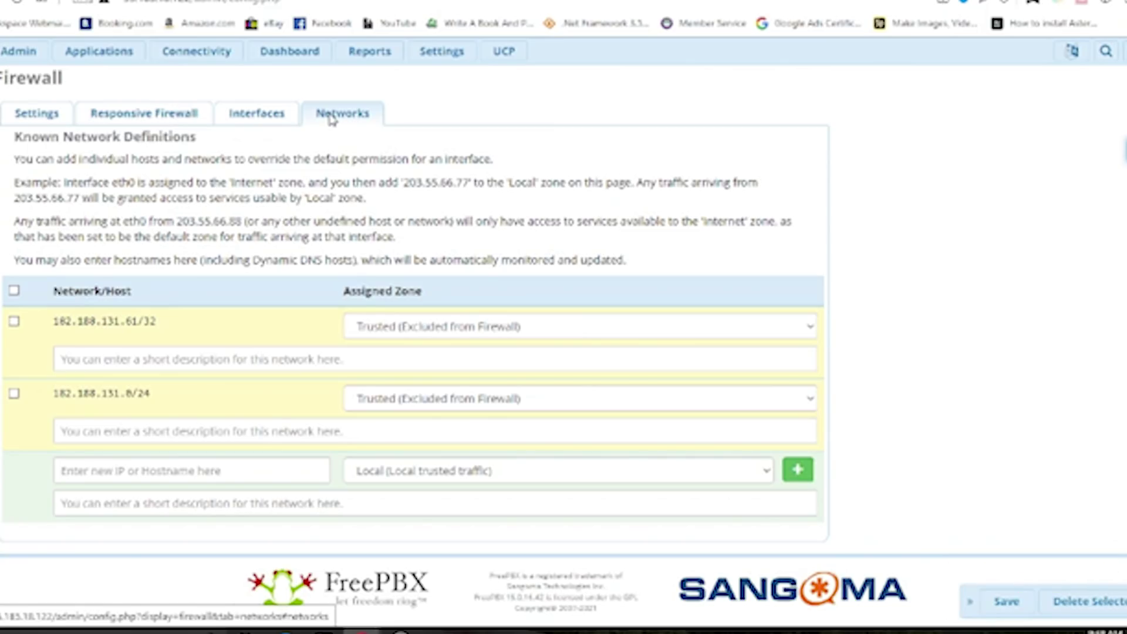
pyautogui.click(300, 468)
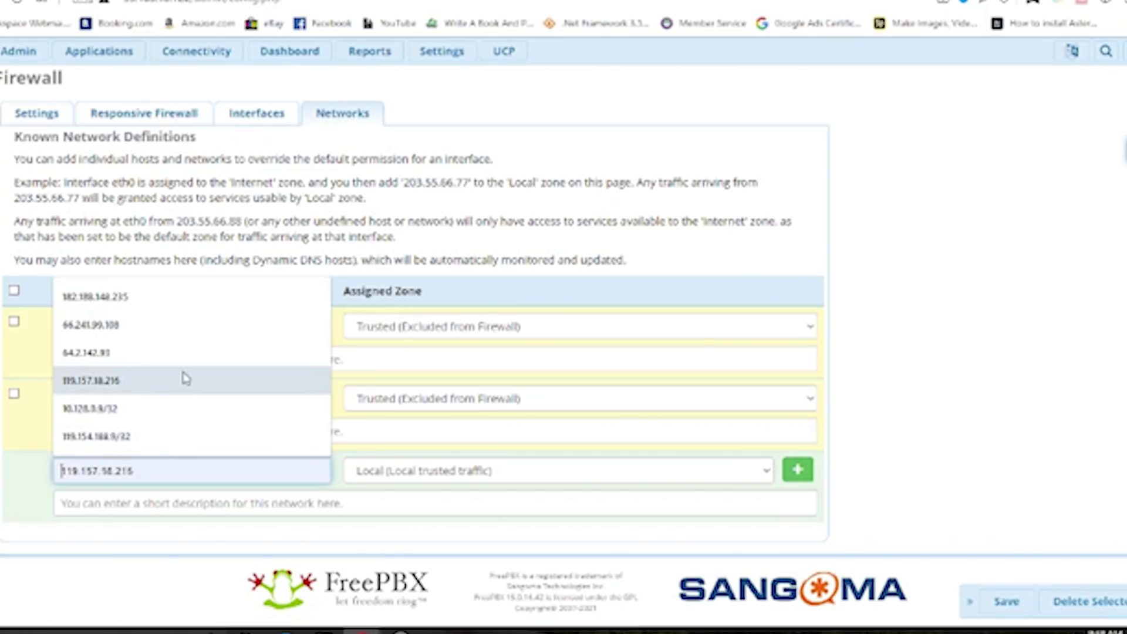
pyautogui.click(185, 382)
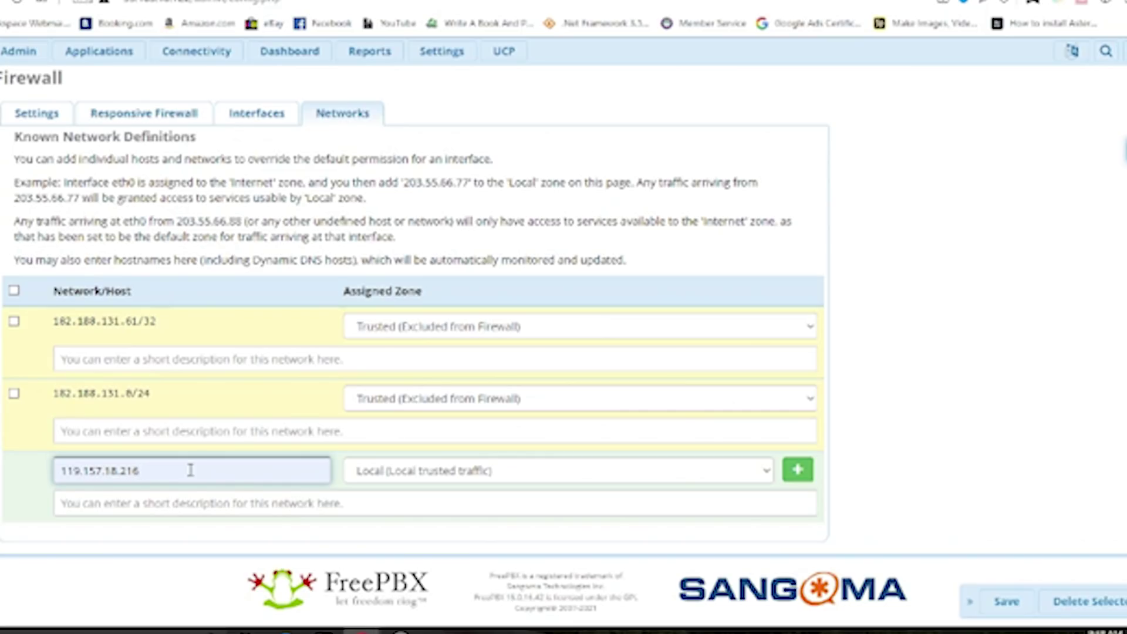
pyautogui.click(411, 479)
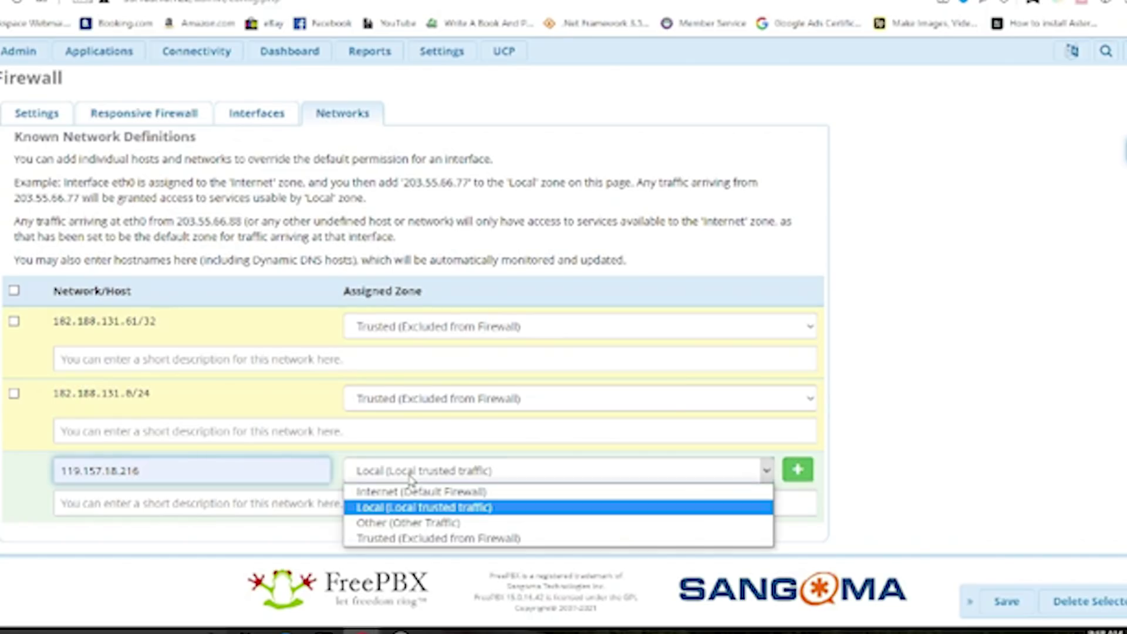
pyautogui.click(409, 539)
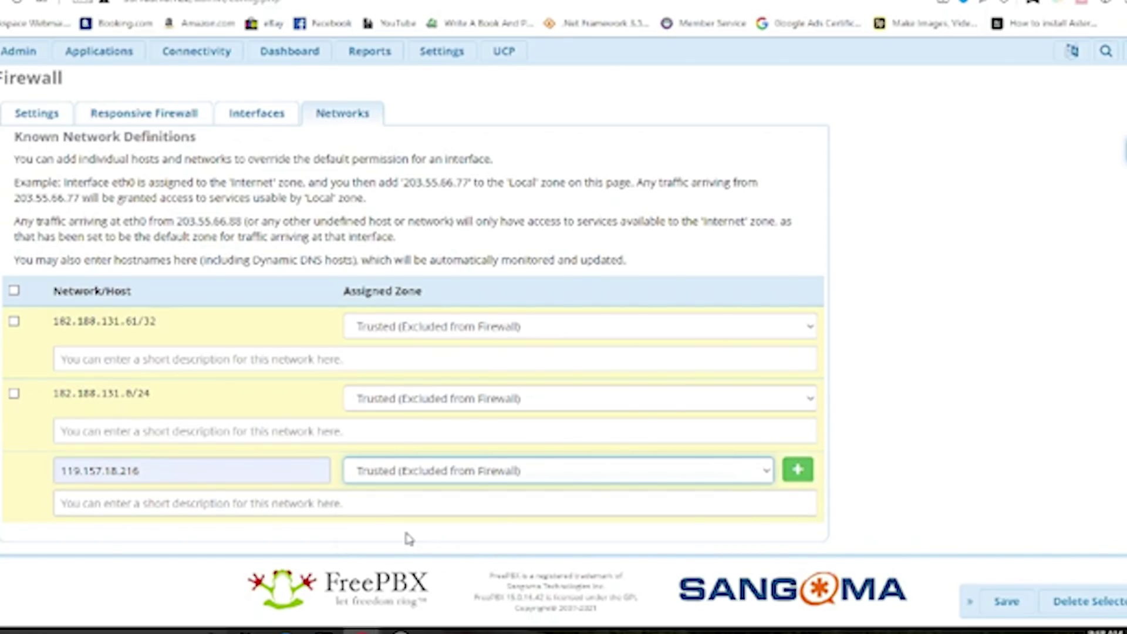